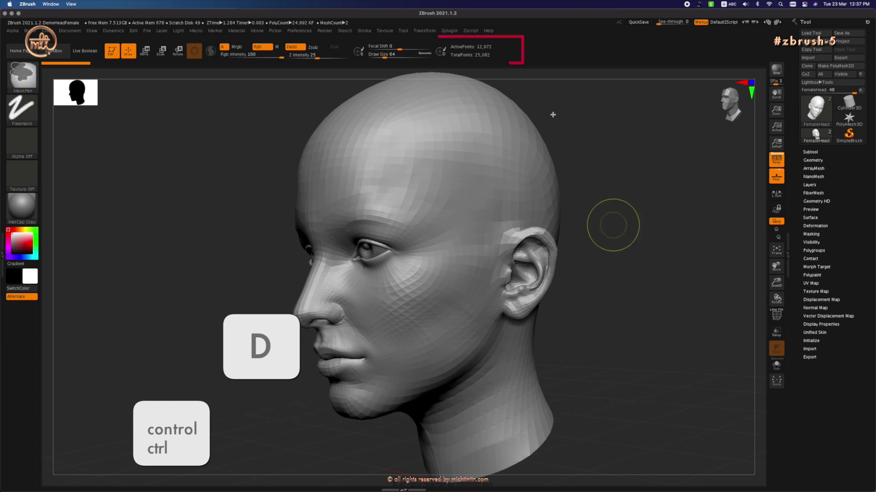
Subdivide the female head to a higher resolution and hide the eyes and teeth subtool
key("ctrl+d")
key("ctrl+d")
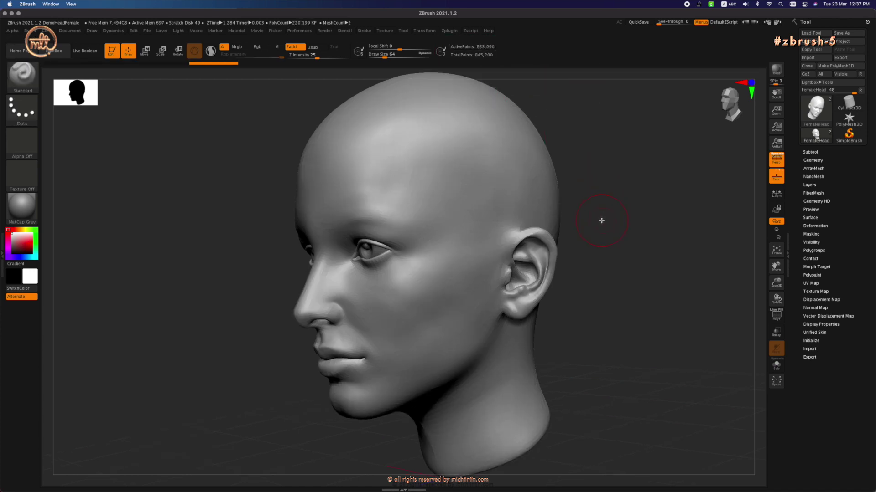
left_click(816, 151)
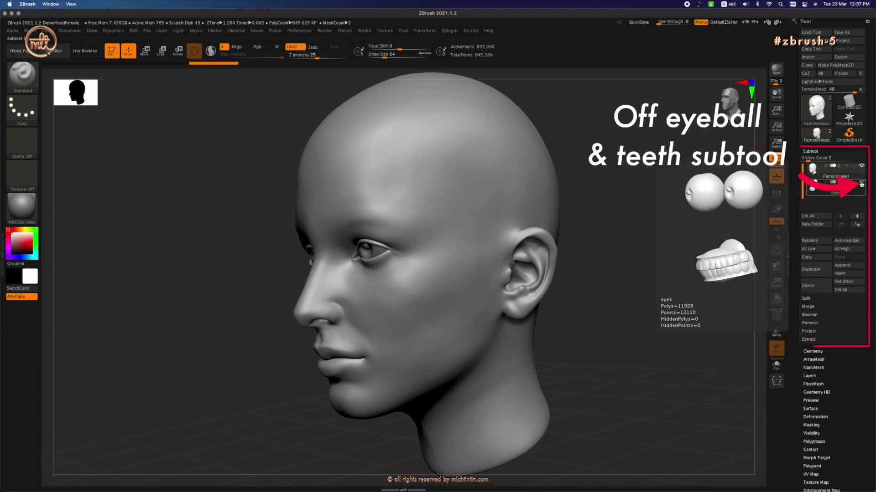
left_click(862, 183)
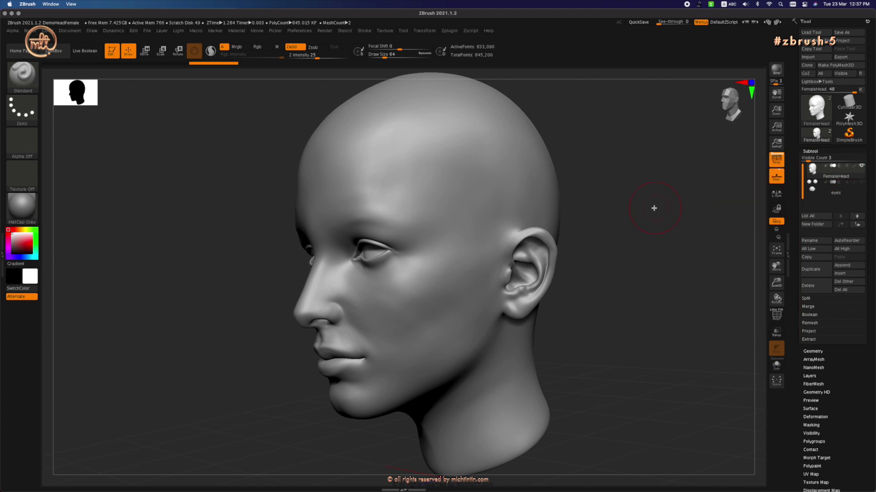
Turn off perspective, and set the MaskPen brush to the FreeHand stroke with the alpha off
key("p")
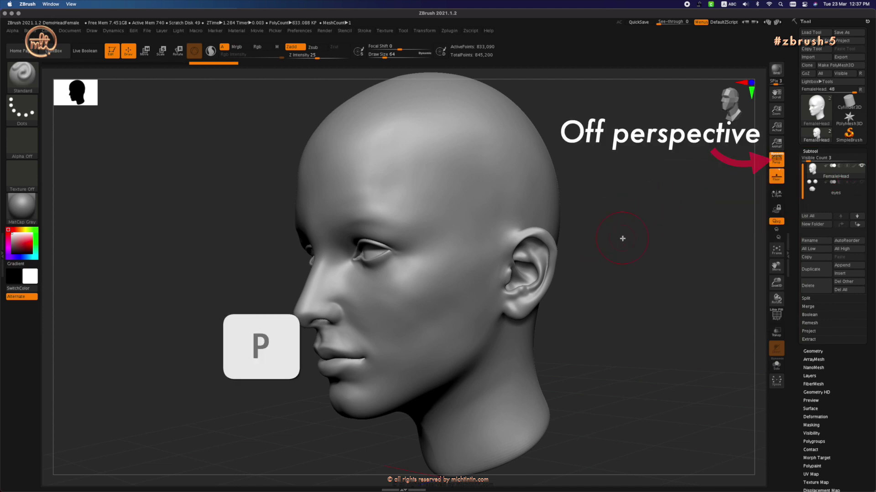
left_click(779, 159)
key("ctrl")
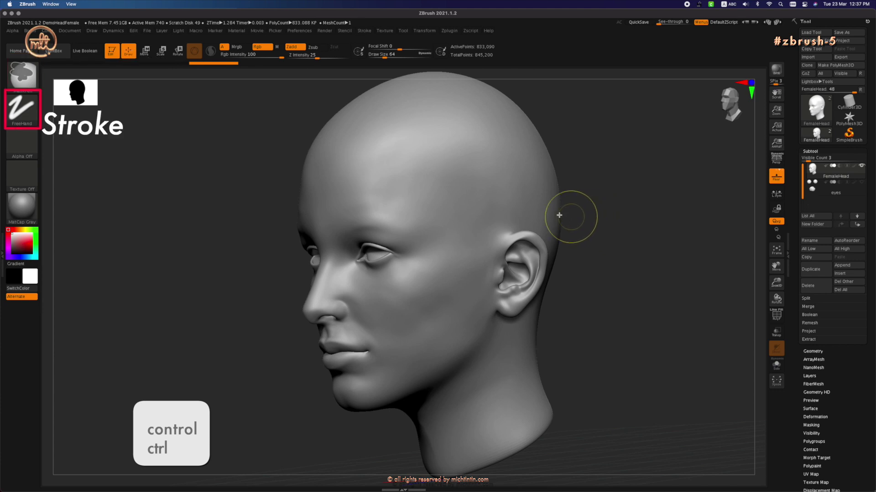
left_click(16, 113)
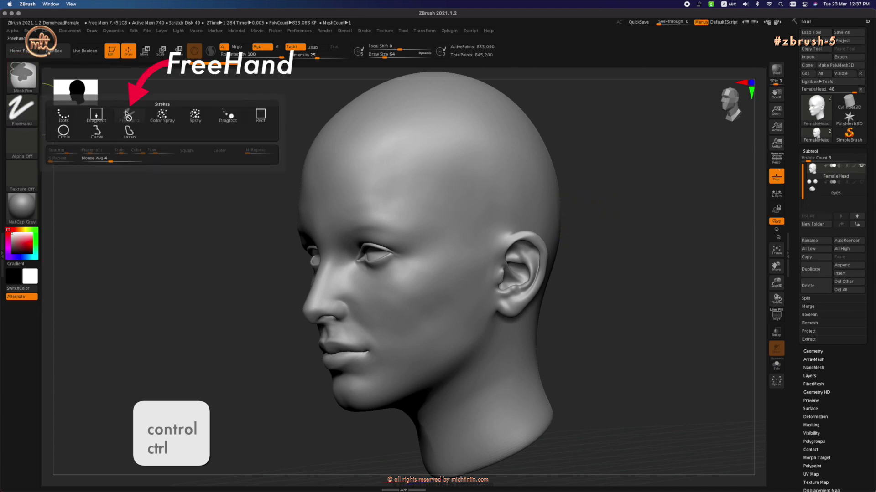
left_click(22, 144)
left_click(65, 146)
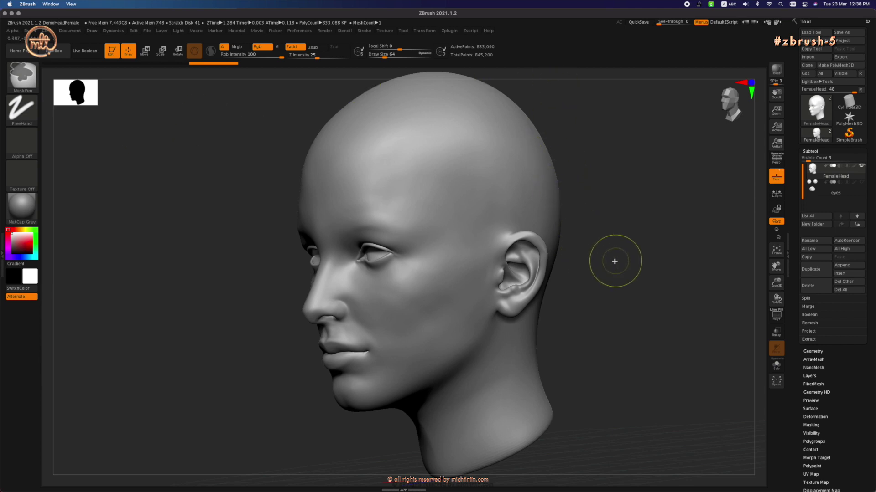
Set the stroke of the visibility selection brush to Lasso, framing the ear for isolation
mouse_move(619, 249)
right_mouse_down("ctrl")
mouse_move(677, 244)
mouse_move(434, 235)
right_mouse_up("ctrl")
key("ctrl")
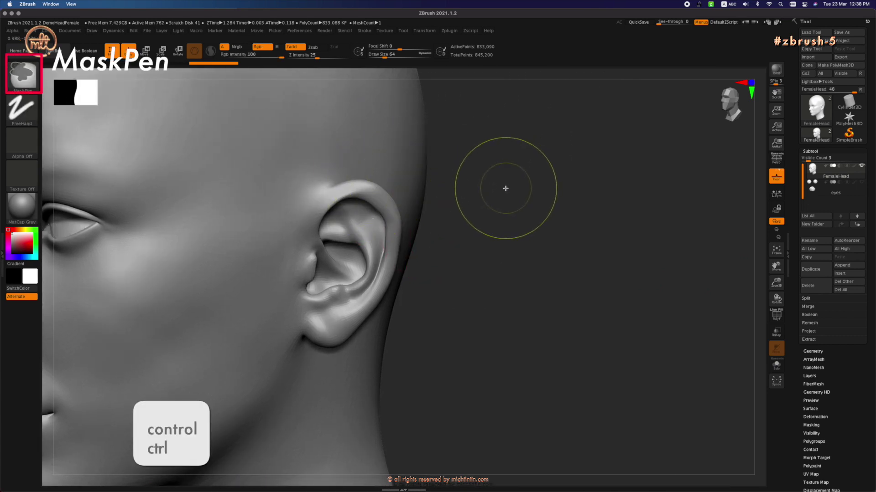
key("shift")
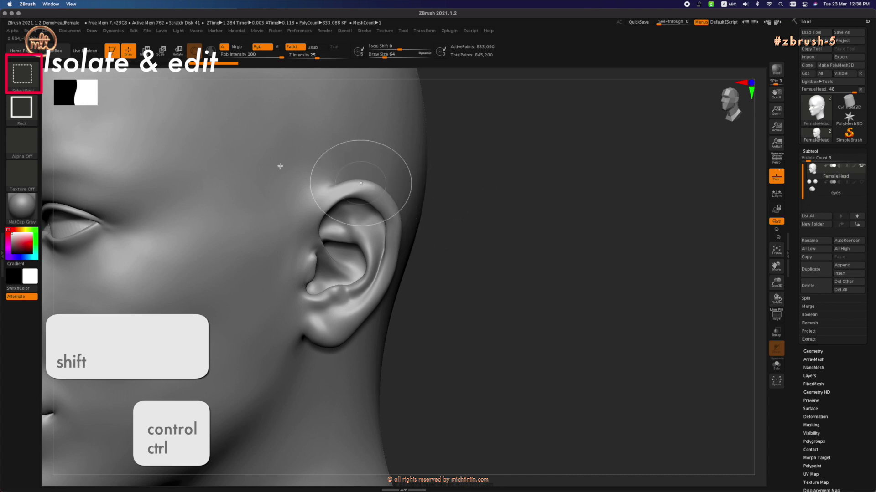
left_click(22, 110)
left_click(162, 115)
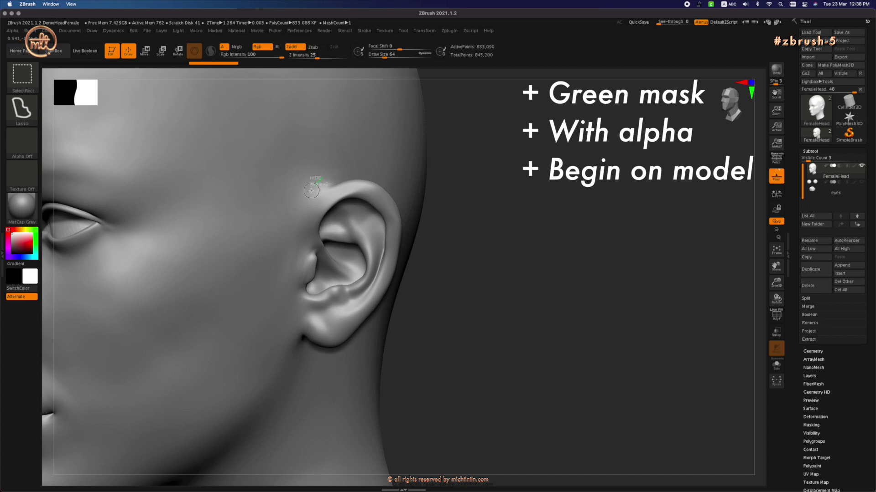
Isolate a roughly rectangular patch around the ear with the lasso, and restore the full head's visibility
left_click_drag(510, 172, 253, 368, "ctrl")
mouse_move(567, 246)
right_mouse_down()
mouse_move(538, 237)
mouse_move(581, 245)
right_mouse_up()
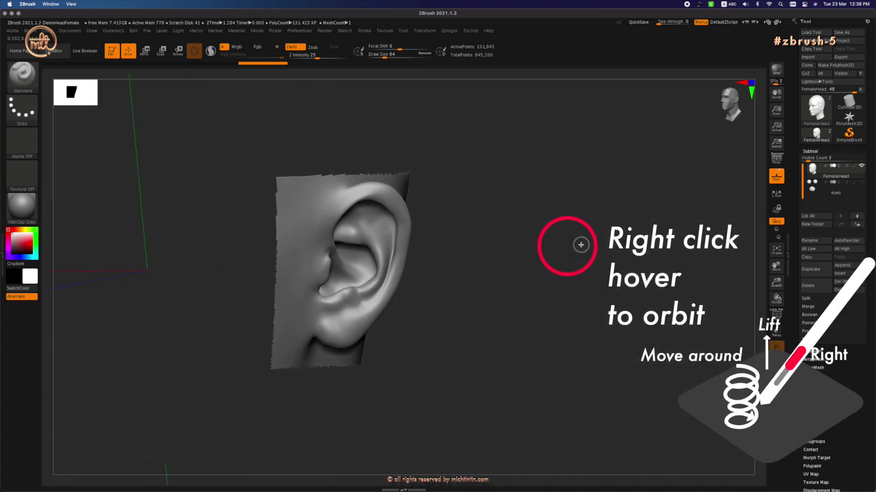
left_click(515, 102, "ctrl+shift")
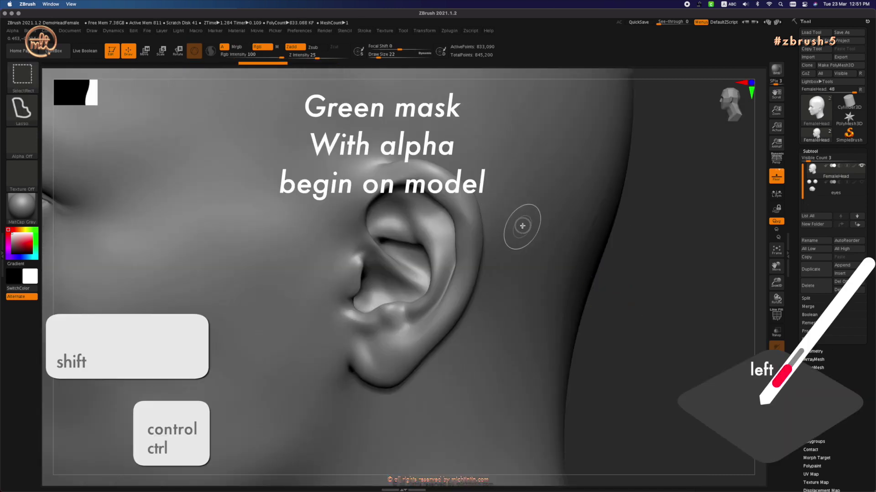
Isolate the ear by lassoing closely around it, and hide the leftover fragment on the far side of the head
mouse_move(521, 225)
left_mouse_down("ctrl+shift")
mouse_move(453, 172)
mouse_move(324, 216)
mouse_move(322, 407)
mouse_move(447, 405)
mouse_move(523, 307)
left_mouse_up("ctrl+shift")
left_click_drag(533, 271, 524, 238, "ctrl+shift")
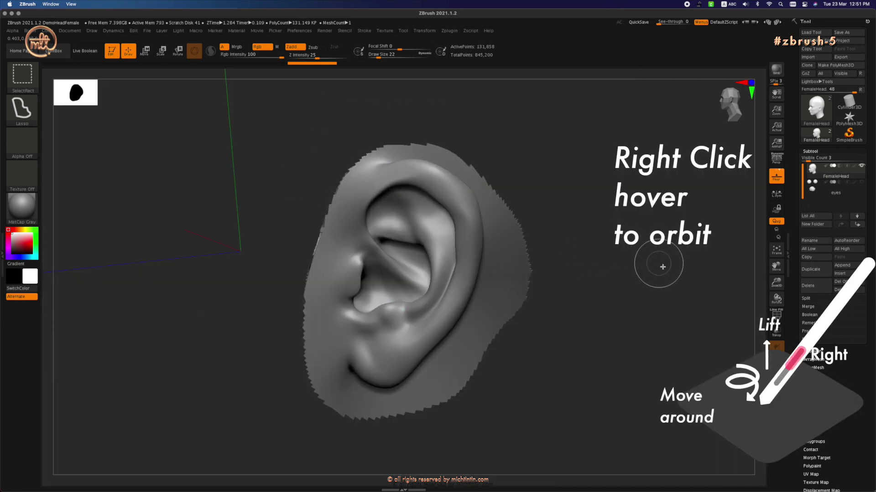
mouse_move(661, 266)
right_mouse_down()
mouse_move(643, 266)
mouse_move(658, 268)
mouse_move(639, 250)
right_mouse_up()
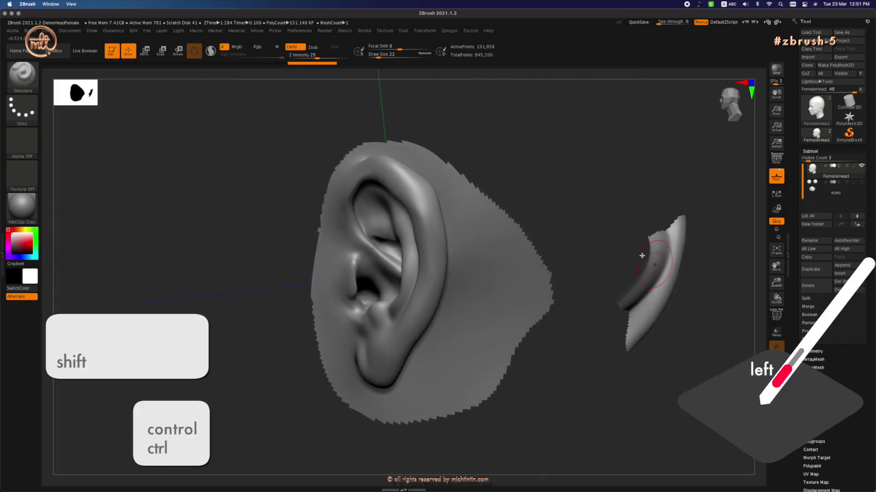
mouse_move(521, 162)
left_mouse_down("ctrl+shift")
mouse_move(413, 112)
mouse_move(267, 326)
mouse_move(483, 471)
mouse_move(609, 228)
left_mouse_up("ctrl+shift")
mouse_move(669, 232)
right_mouse_down()
mouse_move(665, 191)
mouse_move(661, 209)
right_mouse_up()
Paint a soft-edged mask with MaskPen over the skin in front of the ear, including the tragus
key("ctrl")
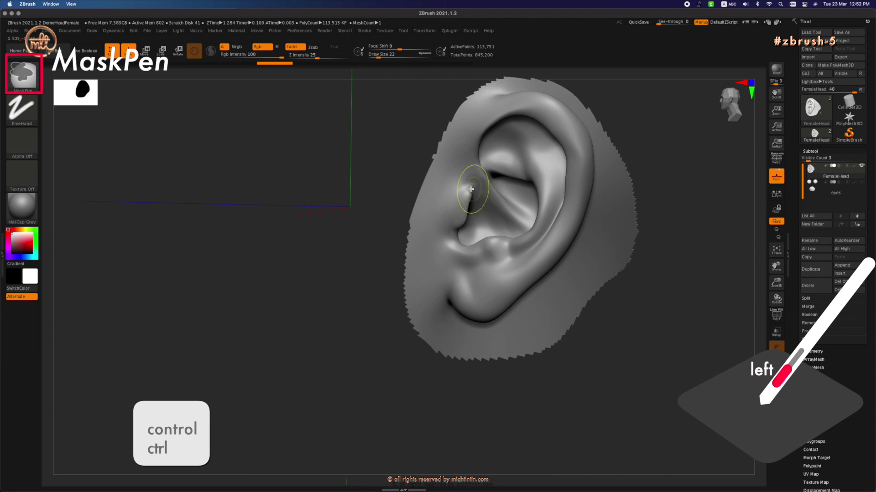
mouse_move(470, 190)
left_mouse_down("ctrl")
mouse_move(478, 173)
mouse_move(487, 184)
mouse_move(456, 199)
mouse_move(467, 163)
mouse_move(440, 225)
mouse_move(467, 152)
mouse_move(452, 215)
mouse_move(389, 68)
left_mouse_up("ctrl")
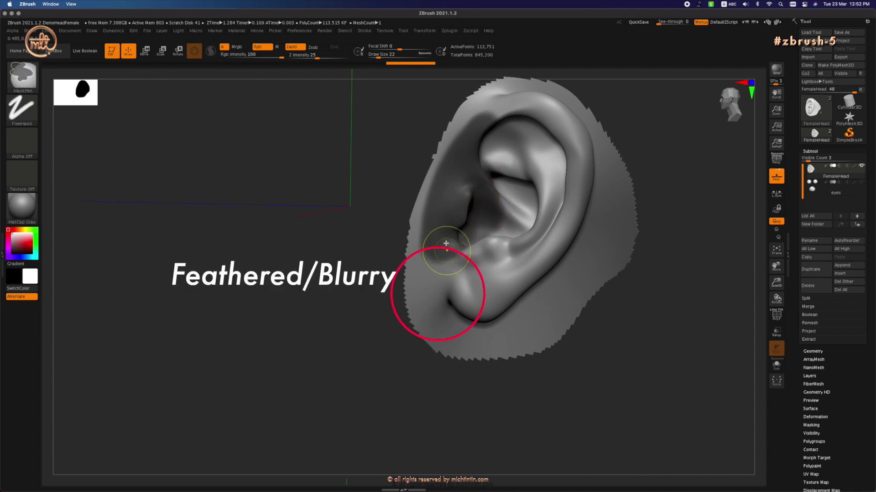
mouse_move(447, 250)
left_mouse_down("ctrl")
mouse_move(450, 268)
mouse_move(445, 251)
left_mouse_up("ctrl")
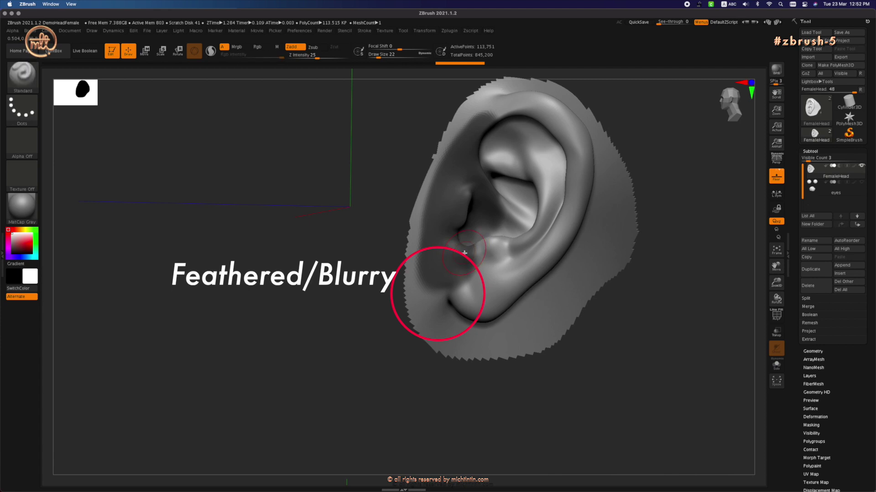
Set the MaskPen's Focal Shift to -100 and extend the mask over the earlobe with a sharp edge
key("ctrl")
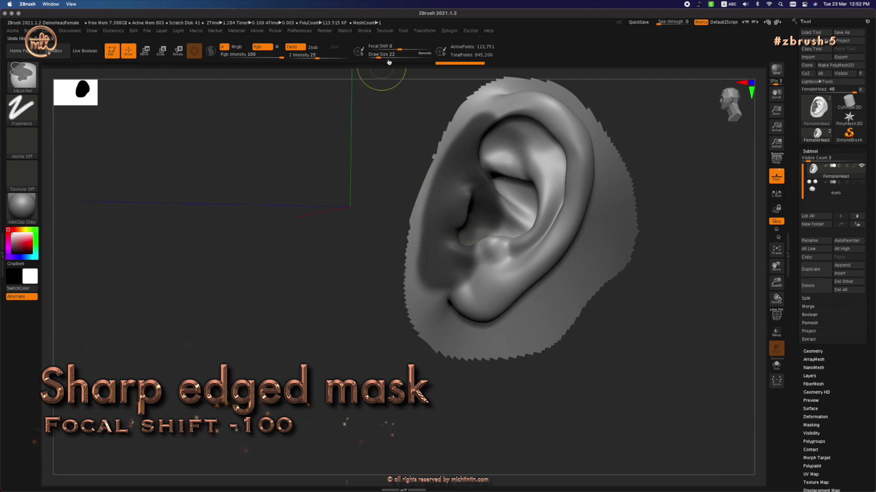
left_click(399, 49)
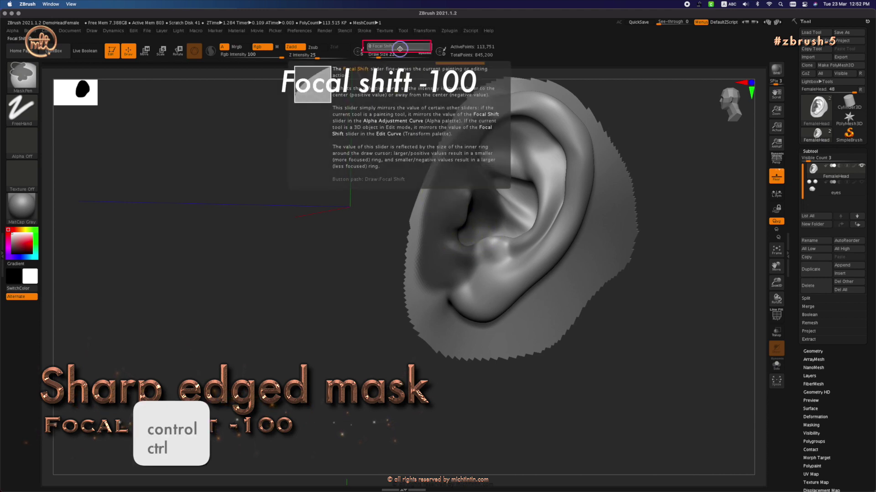
left_click_drag(367, 46, 371, 44)
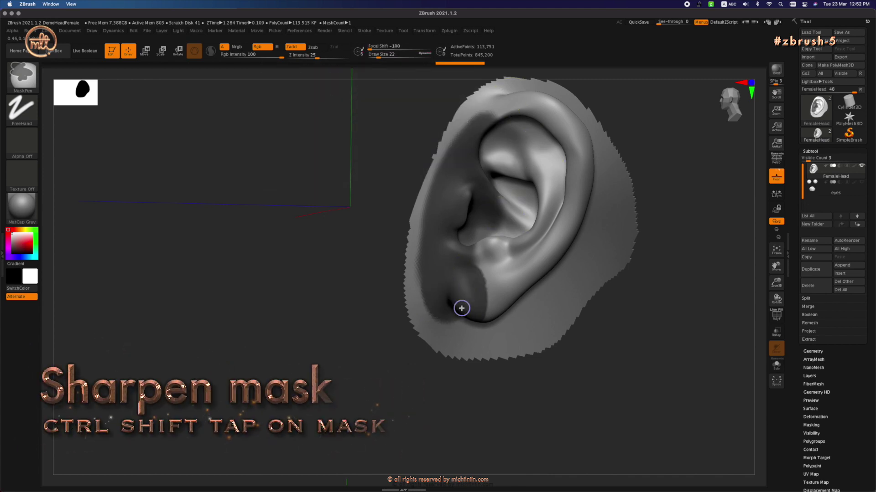
Sharpen the edge of the painted mask and extend it over the inner folds and upper rim of the ear
left_click(445, 209, "ctrl+alt")
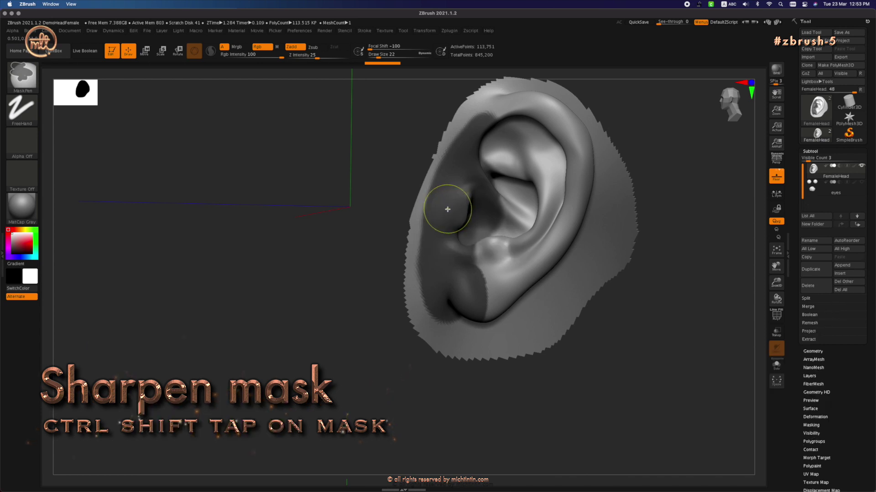
left_click(448, 209, "ctrl+alt")
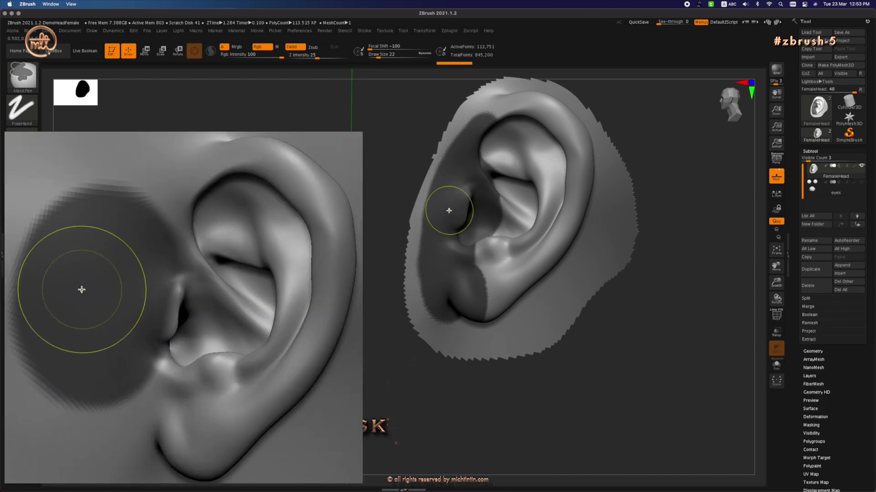
left_click(449, 209, "ctrl+alt")
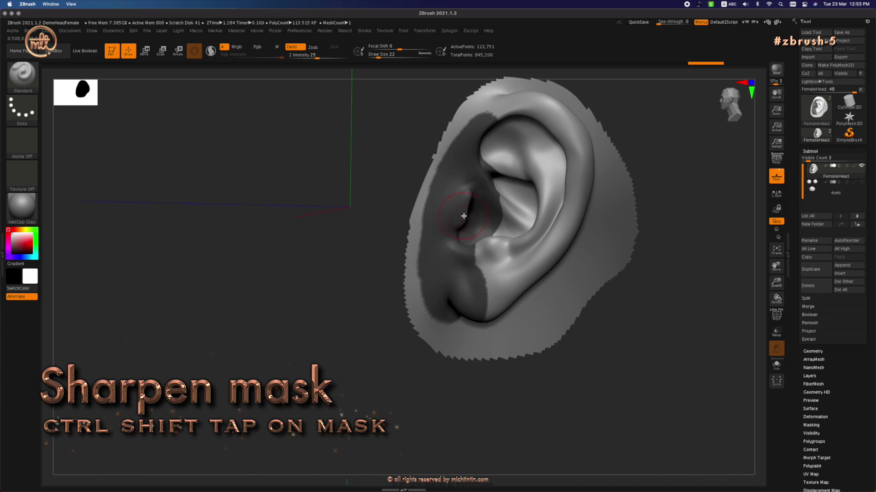
mouse_move(491, 256)
left_mouse_down("ctrl")
mouse_move(483, 229)
mouse_move(491, 149)
left_mouse_up("ctrl")
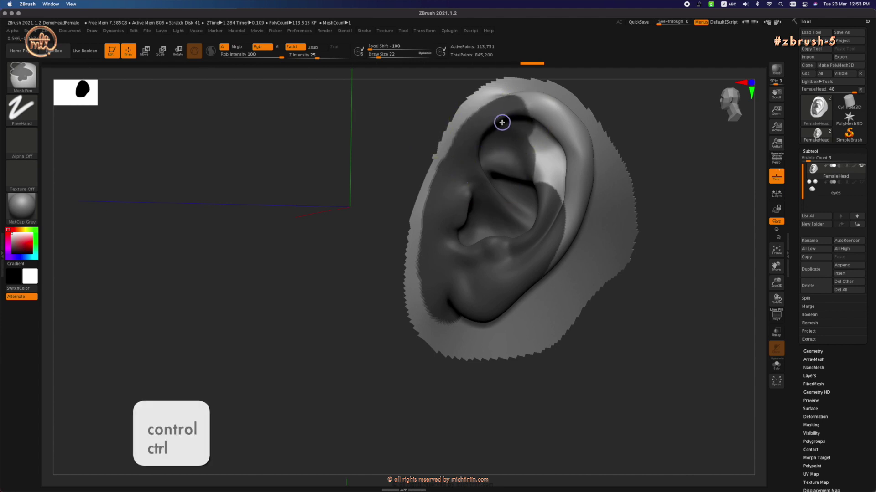
left_click_drag(502, 122, 538, 117, "ctrl")
Reduce the draw size to 8 and mask the back of the ear and its outer rim
mouse_move(694, 123)
right_mouse_down()
mouse_move(677, 121)
mouse_move(672, 104)
mouse_move(579, 149)
right_mouse_up()
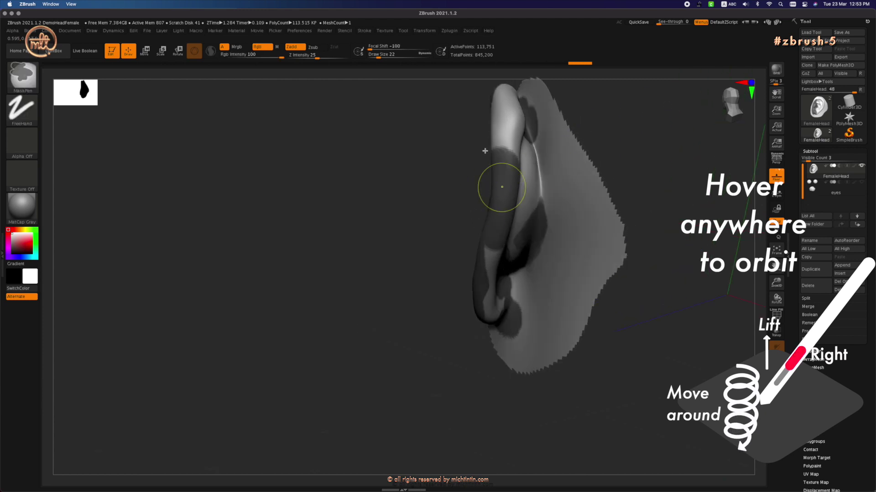
key("s")
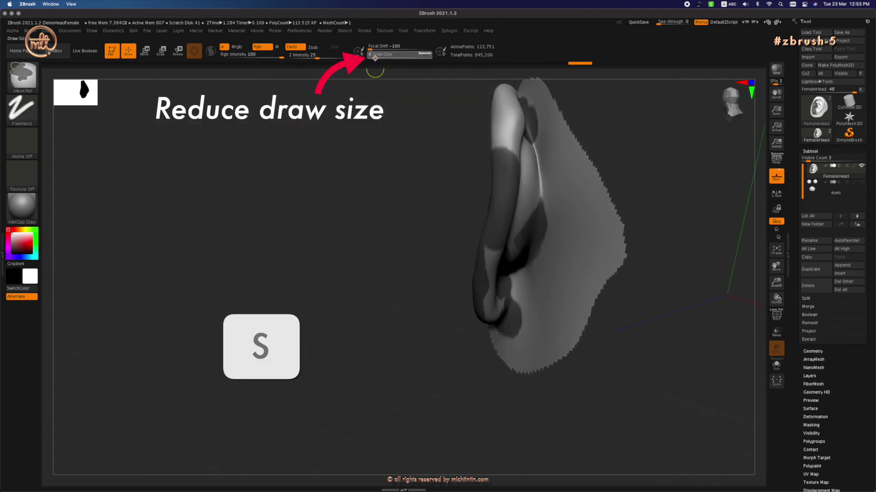
key("ctrl")
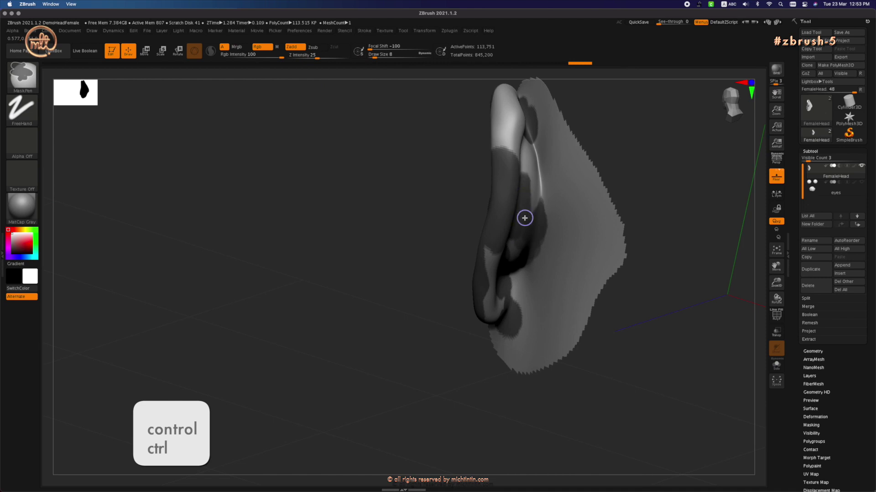
mouse_move(517, 250)
left_mouse_down("ctrl")
mouse_move(532, 246)
mouse_move(484, 314)
mouse_move(500, 305)
left_mouse_up("ctrl")
left_click_drag(524, 156, 502, 137, "ctrl")
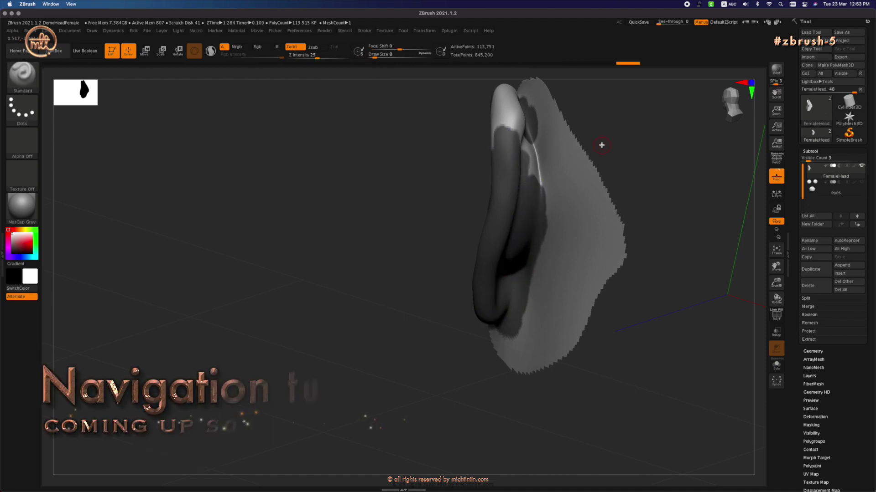
Mask the top of the ear's rim and the unmasked patches in its upper inner folds
left_click_drag(600, 145, 572, 275, "alt")
left_click_drag(485, 242, 510, 302, "ctrl")
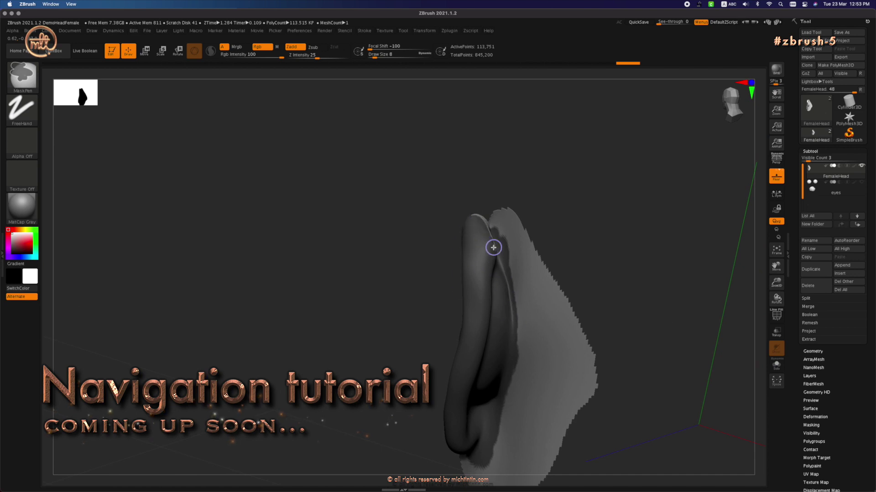
right_click_drag(493, 248, 502, 266)
right_click_drag(564, 385, 484, 288)
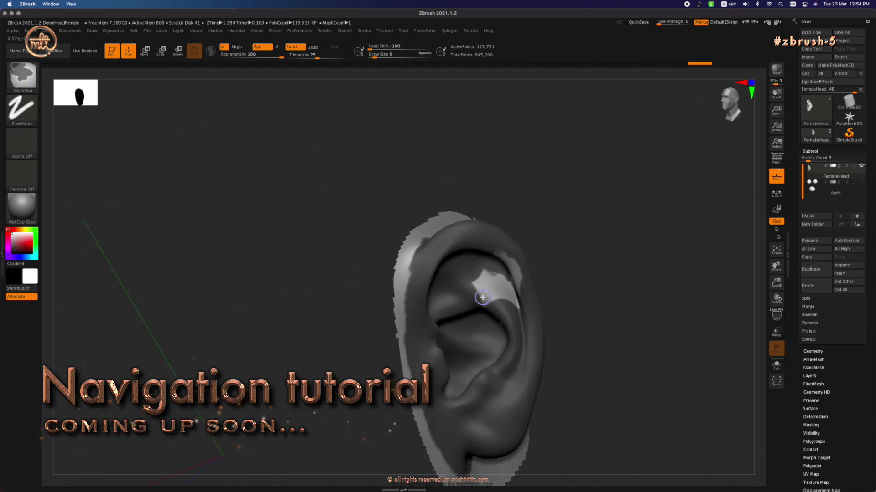
left_click_drag(481, 297, 512, 303, "ctrl")
right_click_drag(512, 304, 487, 315)
Mask the remaining areas around the ear's borders and rear crease, and convert the masked area into a polygroup
right_click_drag(655, 187, 428, 322)
mouse_move(404, 400)
right_mouse_down()
mouse_move(600, 199)
mouse_move(553, 156)
mouse_move(261, 348)
mouse_move(541, 243)
mouse_move(549, 200)
mouse_move(639, 205)
mouse_move(609, 243)
mouse_move(593, 232)
right_mouse_up()
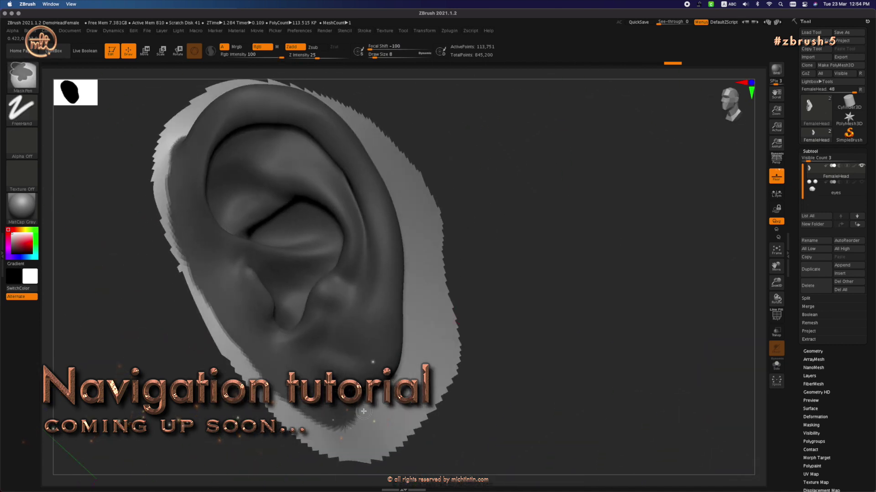
right_click_drag(575, 164, 524, 228)
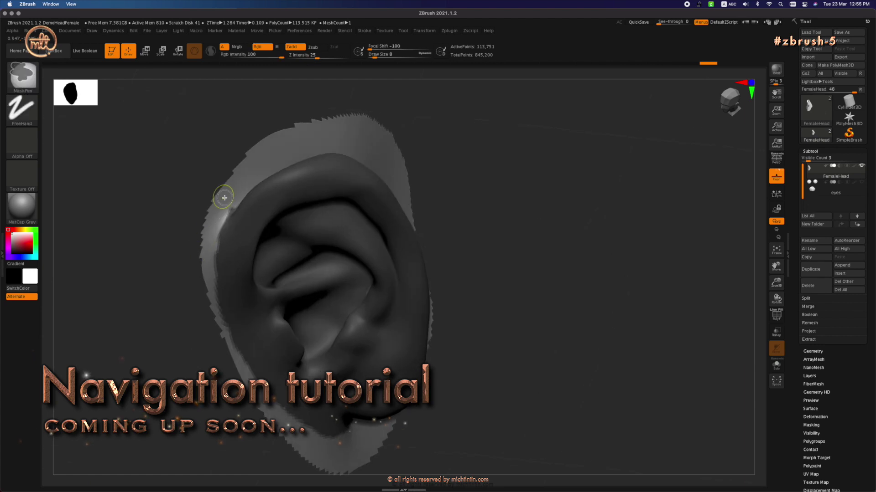
right_click_drag(546, 145, 448, 354)
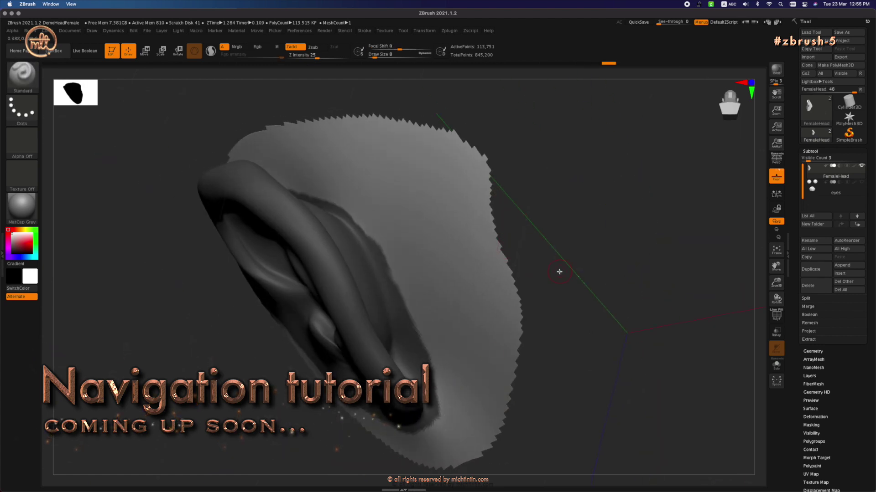
right_click_drag(529, 329, 542, 246)
right_click_drag(302, 271, 342, 328)
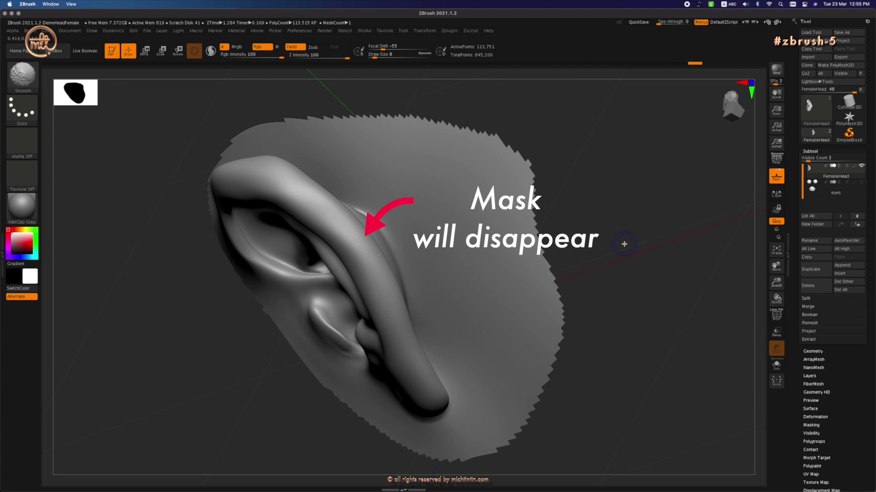
Show the polyframe and examine the ear's polygroup colours from another angle
key("shift+f")
right_click_drag(641, 244, 692, 196)
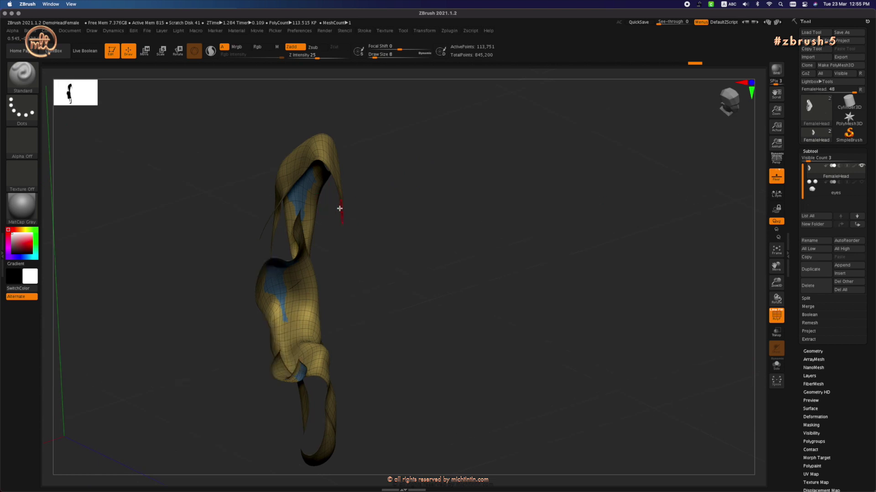
Mask the missed patches in the ear's upper rim and inner folds and convert the masked area into a polygroup
mouse_move(332, 193)
right_mouse_down()
mouse_move(428, 199)
mouse_move(403, 201)
mouse_move(420, 213)
mouse_move(506, 225)
mouse_move(506, 215)
mouse_move(477, 215)
right_mouse_up()
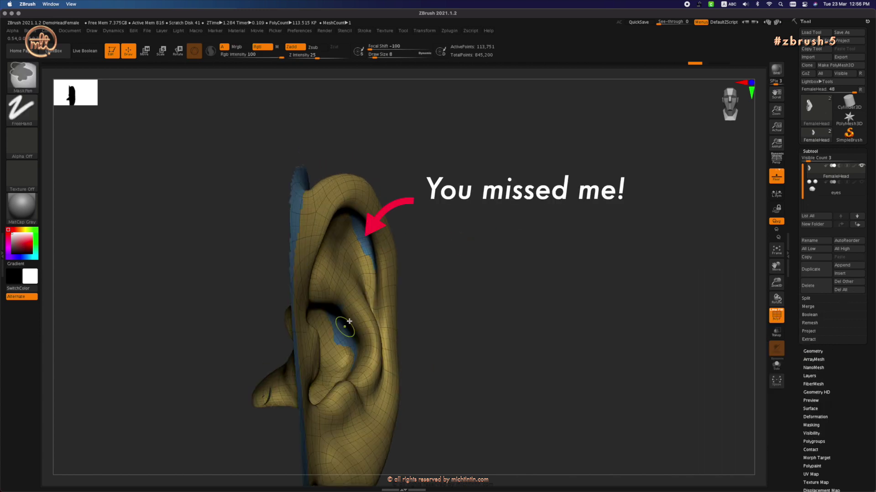
left_click(370, 281, "ctrl")
mouse_move(334, 328)
left_mouse_down("ctrl")
mouse_move(332, 299)
mouse_move(354, 328)
mouse_move(354, 355)
left_mouse_up("ctrl")
mouse_move(445, 290)
left_mouse_down()
mouse_move(456, 303)
mouse_move(436, 256)
left_mouse_up()
left_click_drag(356, 242, 362, 231, "ctrl")
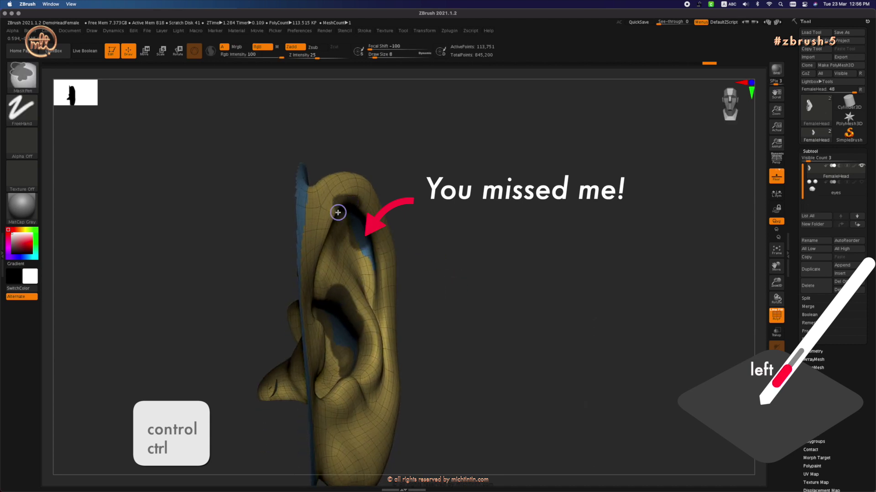
left_click_drag(483, 232, 522, 154)
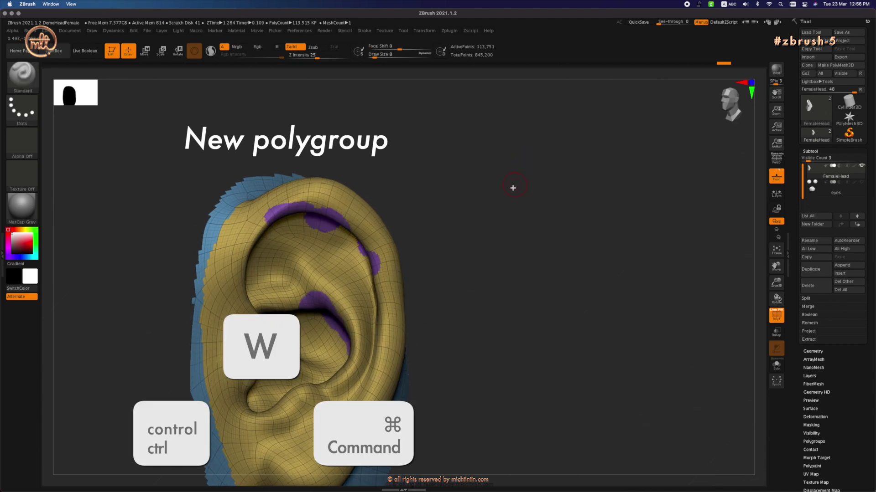
mouse_move(512, 187)
left_mouse_down()
mouse_move(537, 232)
mouse_move(539, 266)
left_mouse_up()
left_click_drag(522, 262, 518, 230)
right_click_drag(519, 230, 643, 238)
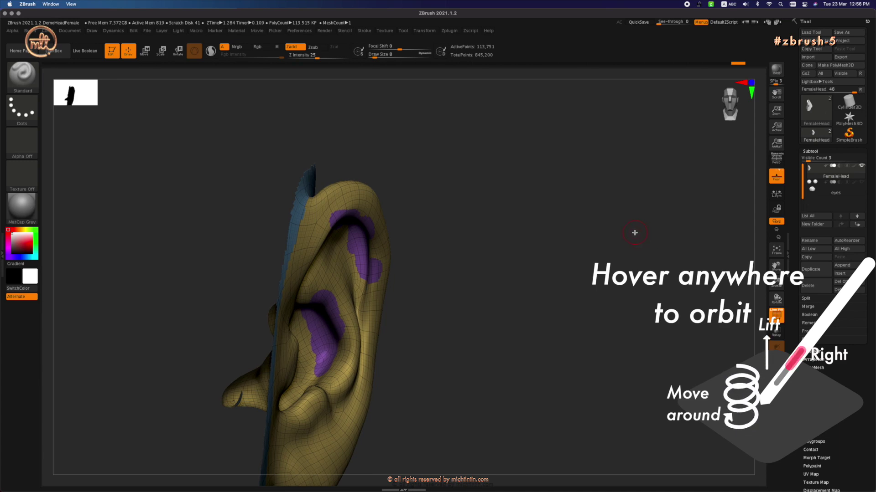
right_click_drag(617, 244, 584, 245)
right_click_drag(626, 215, 560, 202, "ctrl")
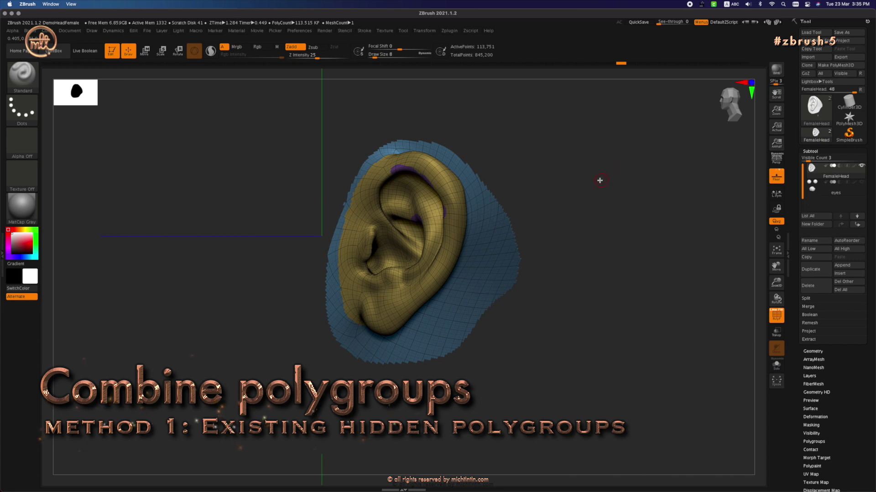
Hide the blue head polygroup around the ear and unhide the whole head
key("ctrl+shift")
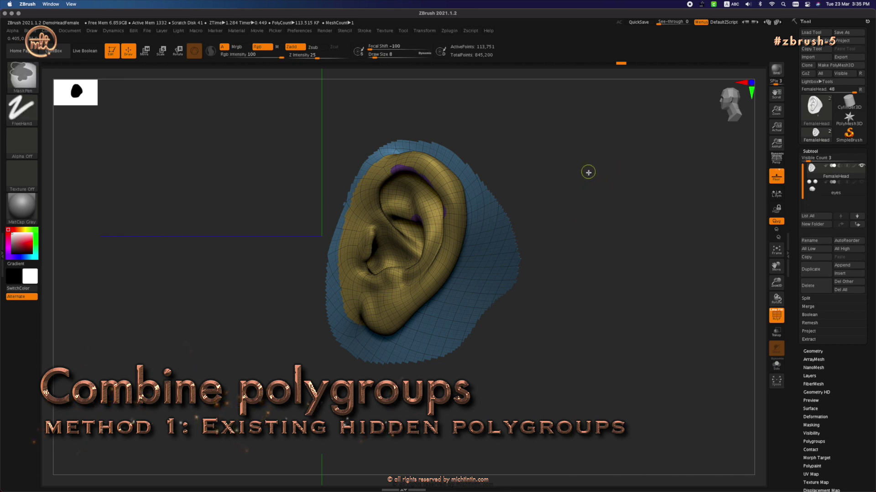
left_click(506, 236, "ctrl+shift")
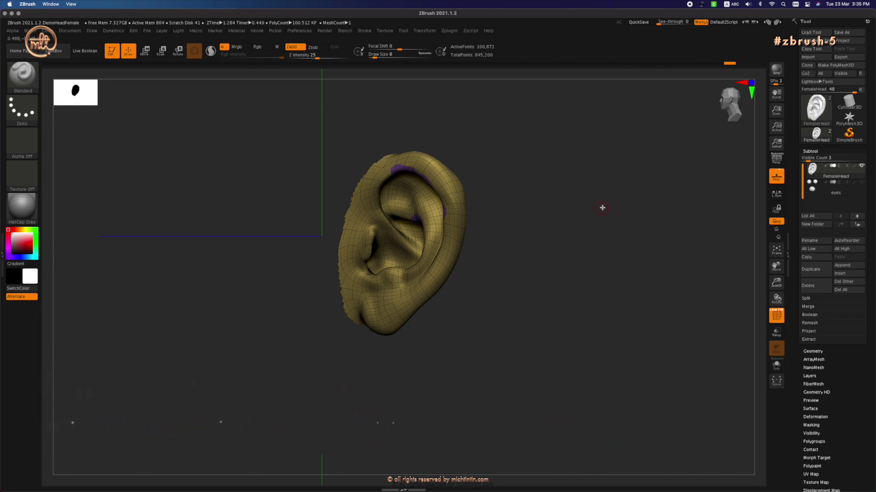
key("ctrl+shift")
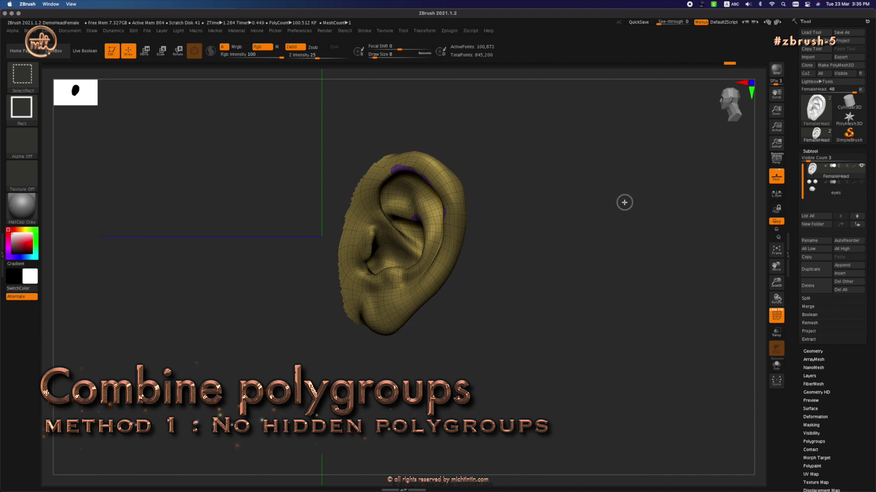
left_click(625, 202, "ctrl+shift")
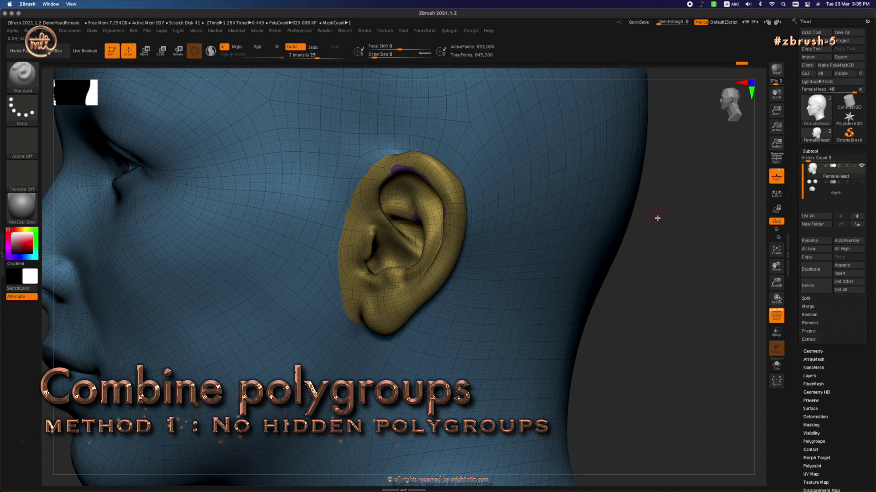
Isolate the ear by hiding the blue head polygroup, and combine all visible ear polygroups into one
left_click(597, 228, "ctrl+shift")
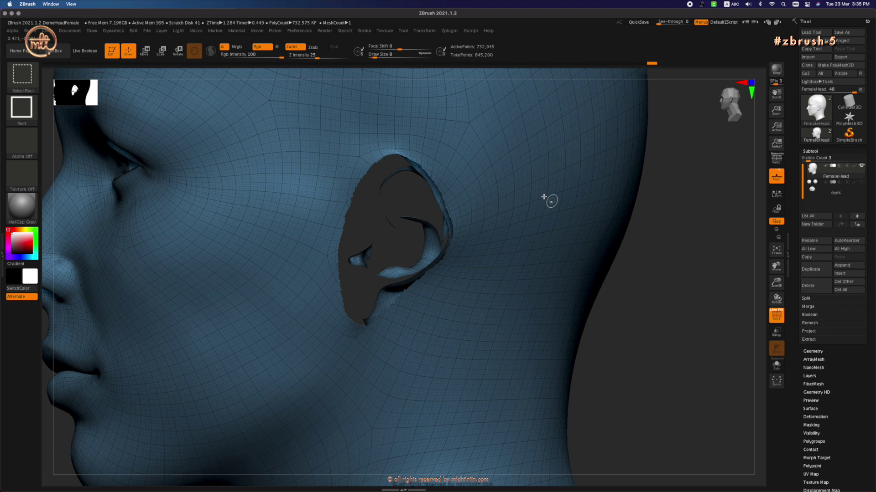
left_click(563, 294, "ctrl+shift")
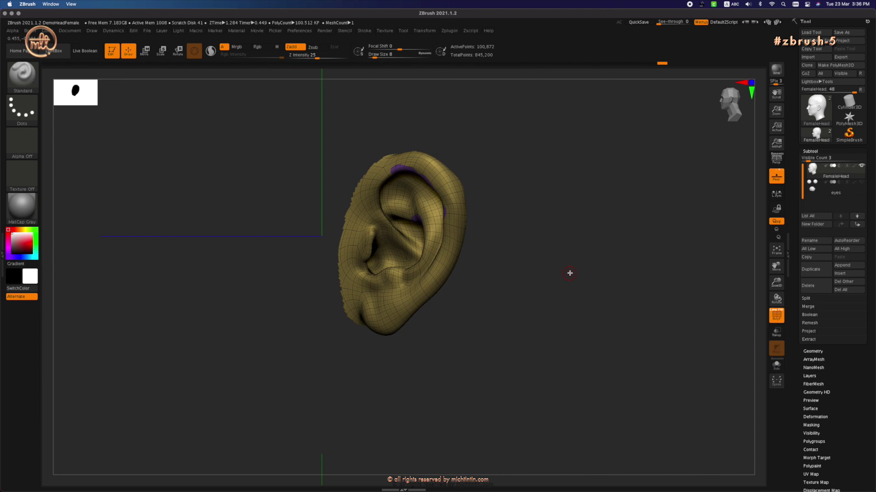
key("ctrl+w")
left_click_drag(611, 262, 669, 214)
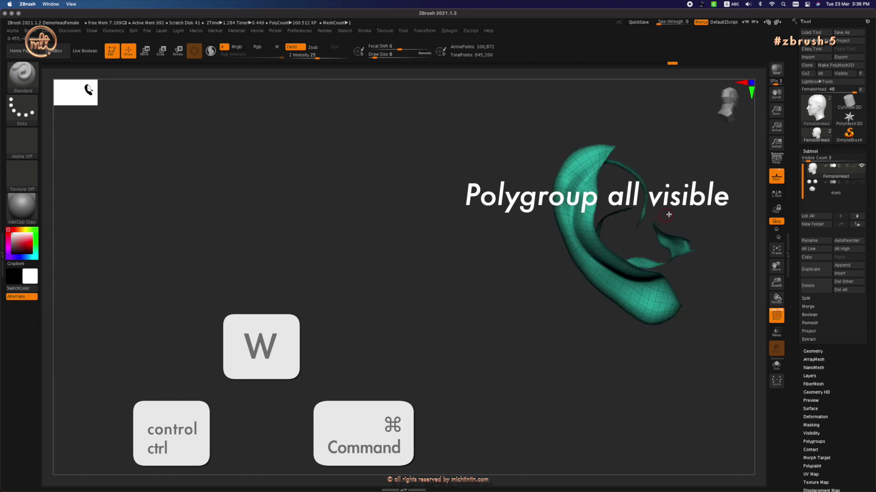
left_click_drag(492, 225, 563, 205)
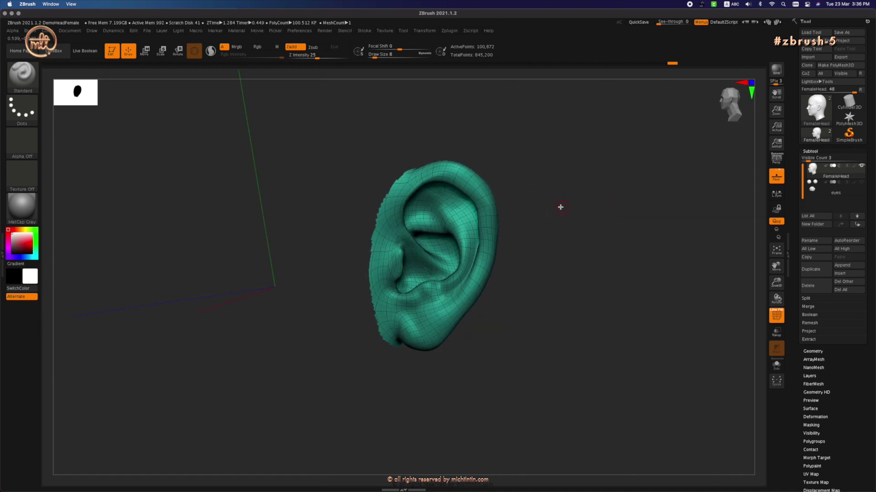
key("f")
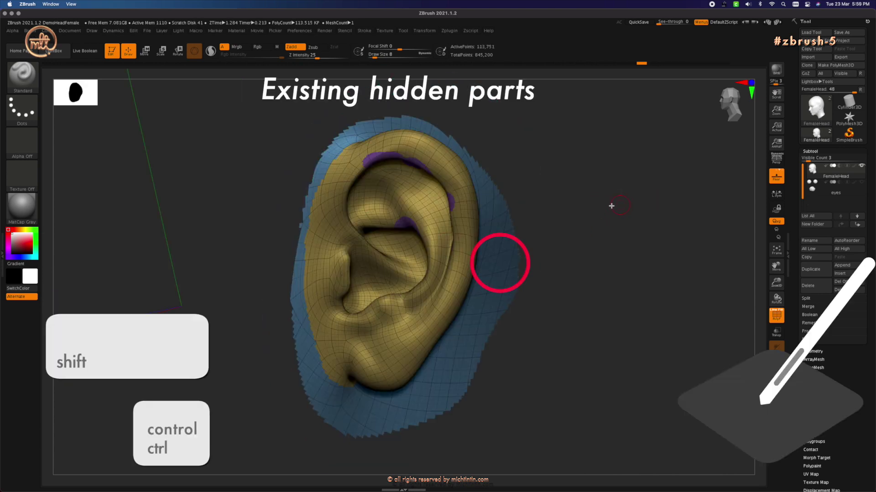
Hide the blue polygroup remaining around the ear, regroup the visible ear as one polygroup, and undo the regrouping
left_click(504, 253, "ctrl+shift")
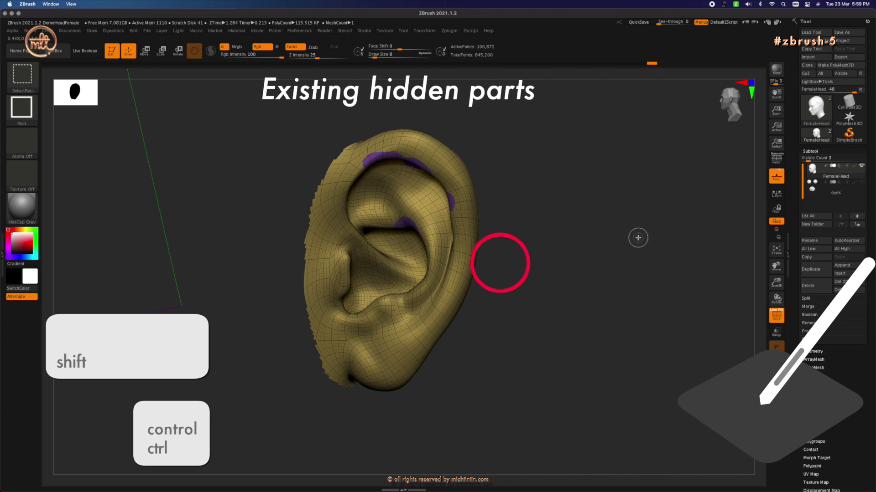
key("ctrl+super+w")
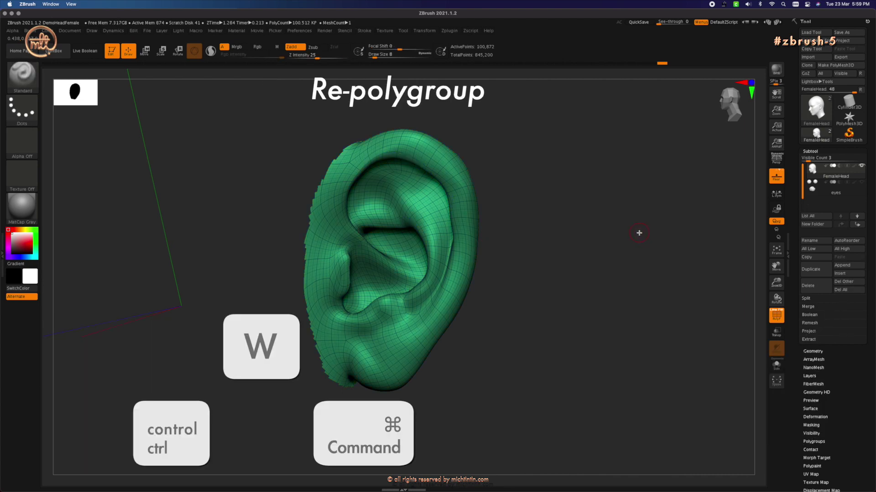
key("super+z")
Unhide the whole head, isolate the ear by hiding the blue head polygroup, and regroup the visible ear
left_click(638, 232, "ctrl+shift")
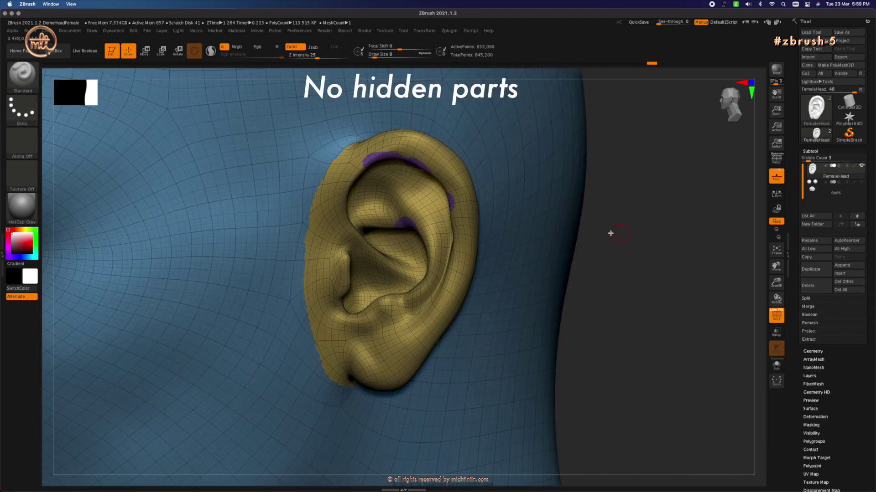
left_click(533, 210, "ctrl+shift")
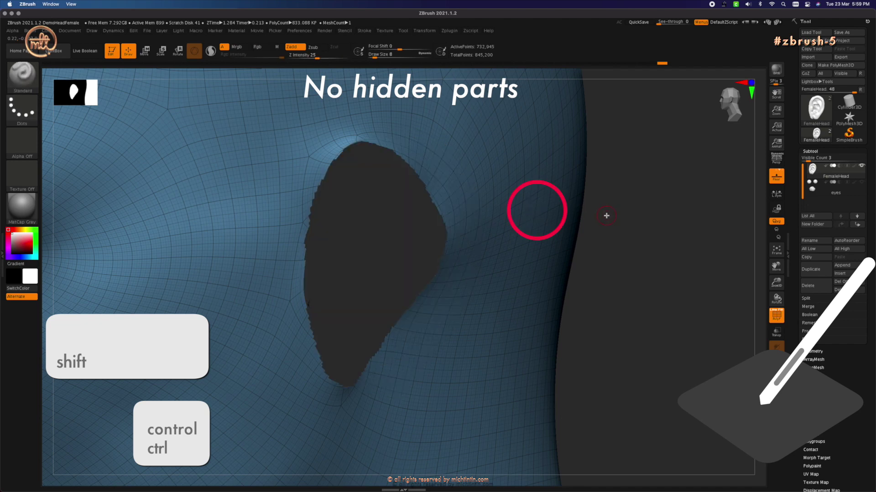
left_click(517, 212, "ctrl+shift")
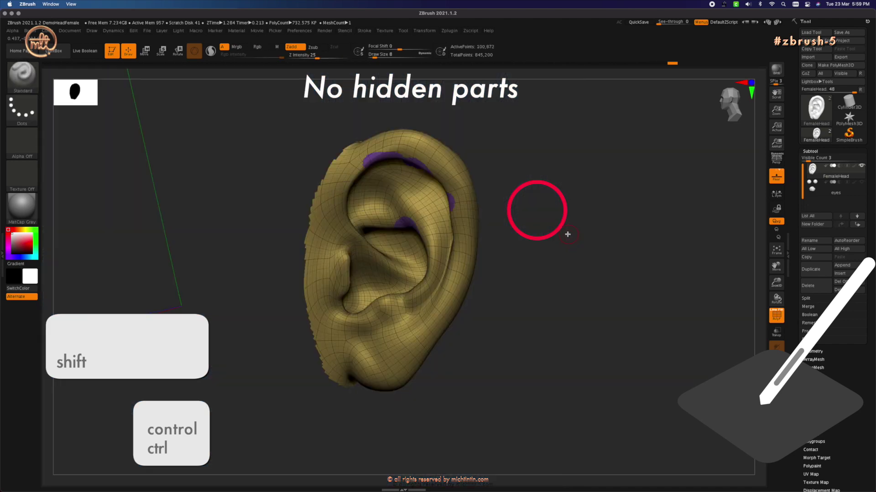
key("super+w")
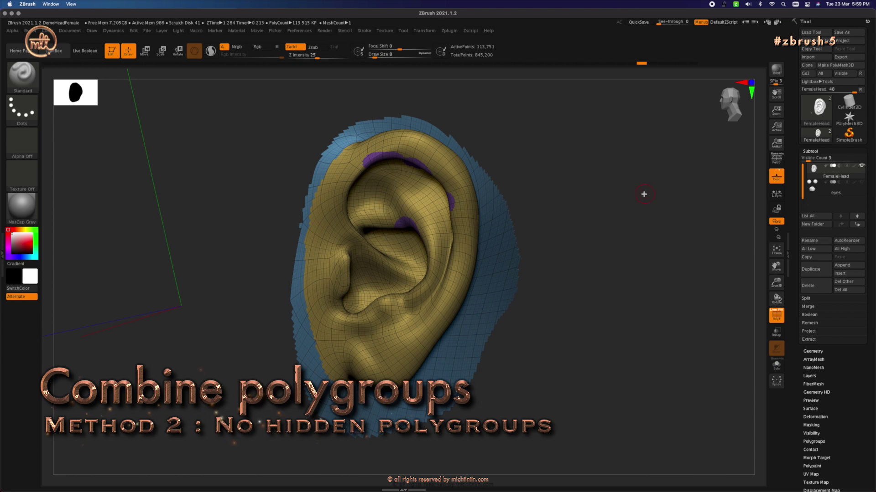
Unhide the whole head and isolate the yellow main polygroup of the ear
key("ctrl+shift")
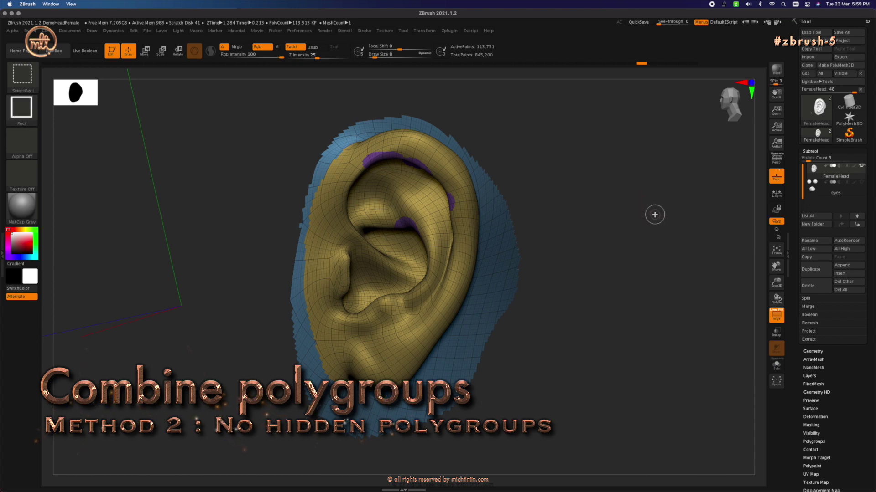
left_click(656, 211, "ctrl+shift")
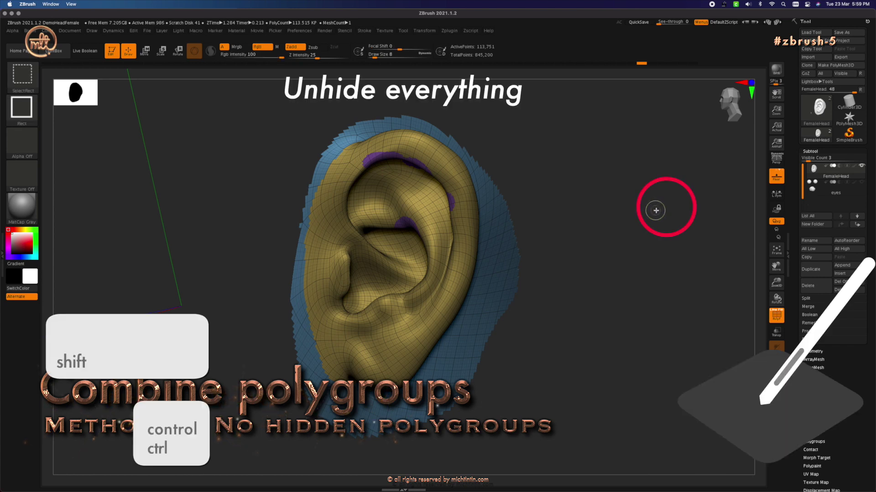
left_click(670, 209, "ctrl+shift")
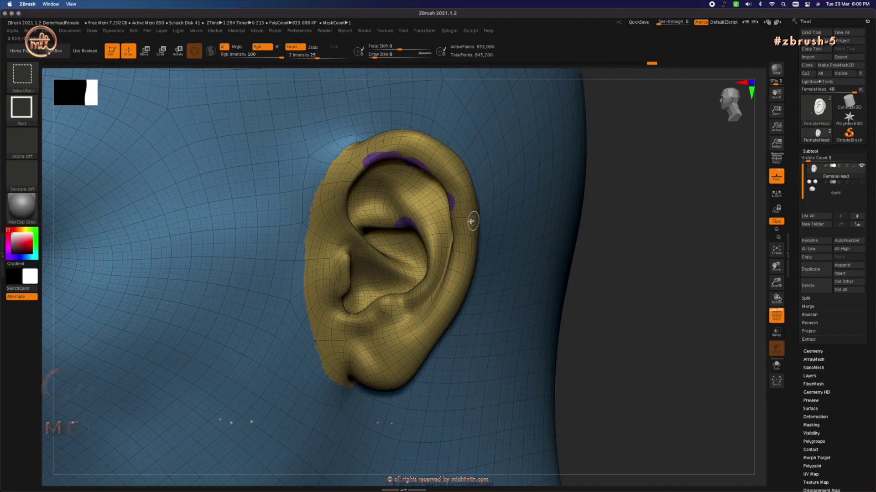
left_click(476, 248, "ctrl+shift")
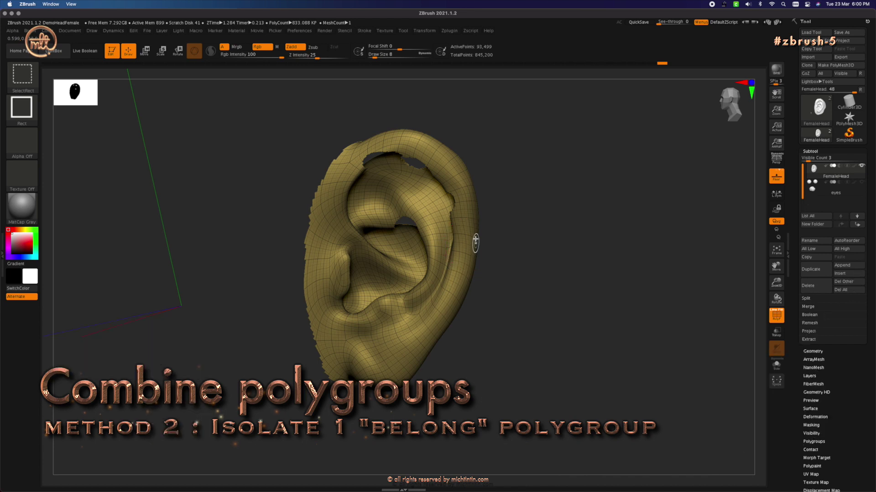
Invert the visibility to hide the yellow ear polygroup, and hide the purple patches in the ear's folds as well
left_click(462, 224, "ctrl+shift")
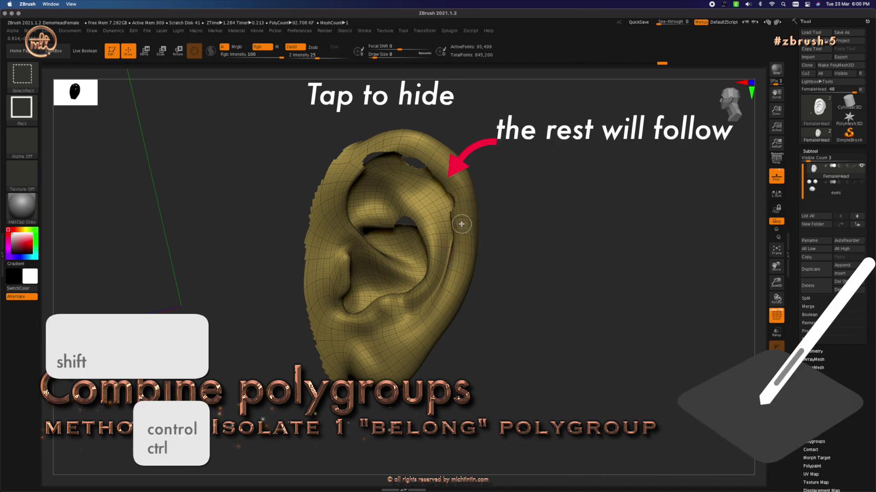
left_click(462, 226, "ctrl+shift")
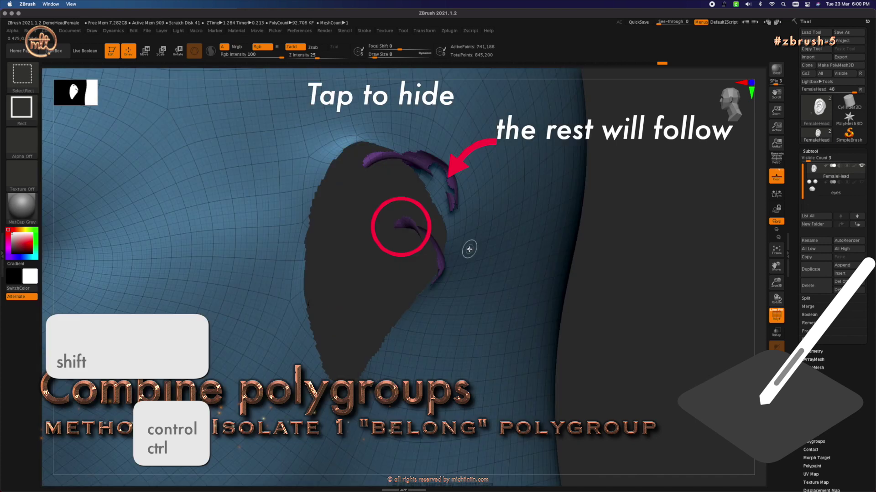
left_click(407, 223, "ctrl+shift")
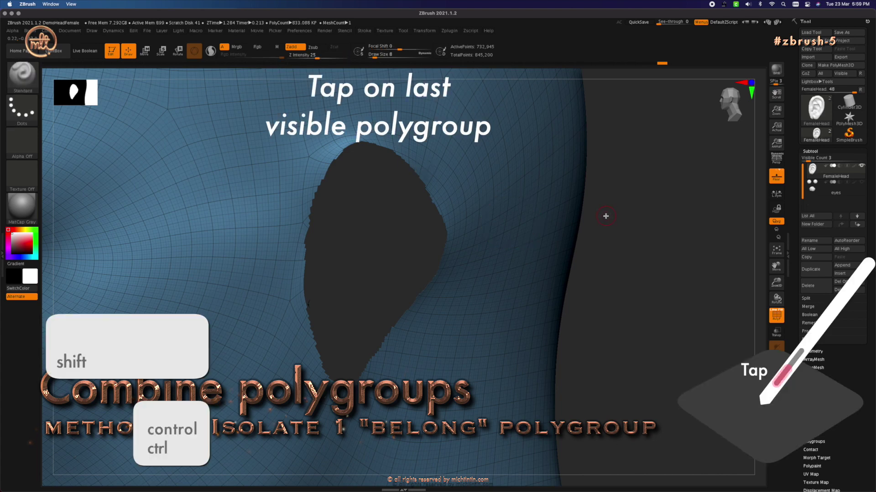
Invert the visibility to isolate the ear, combine its polygroups into one, and unhide the head
left_click(510, 214, "ctrl+shift")
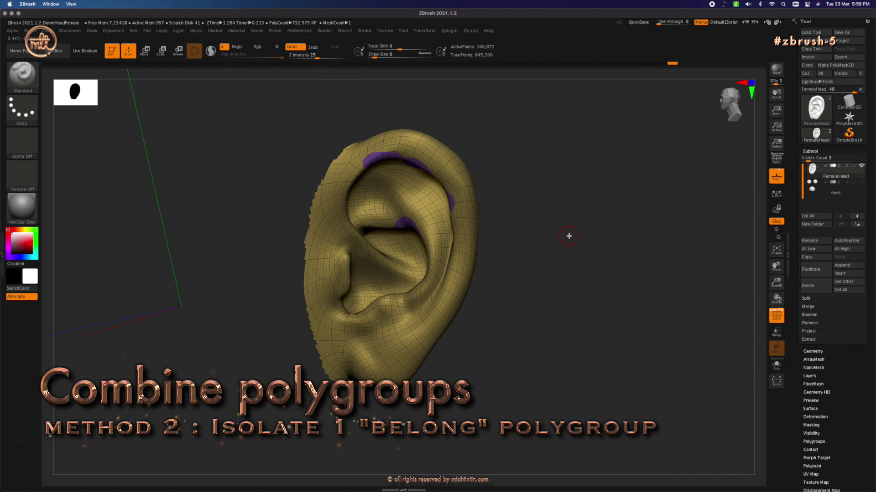
key("ctrl+super+w")
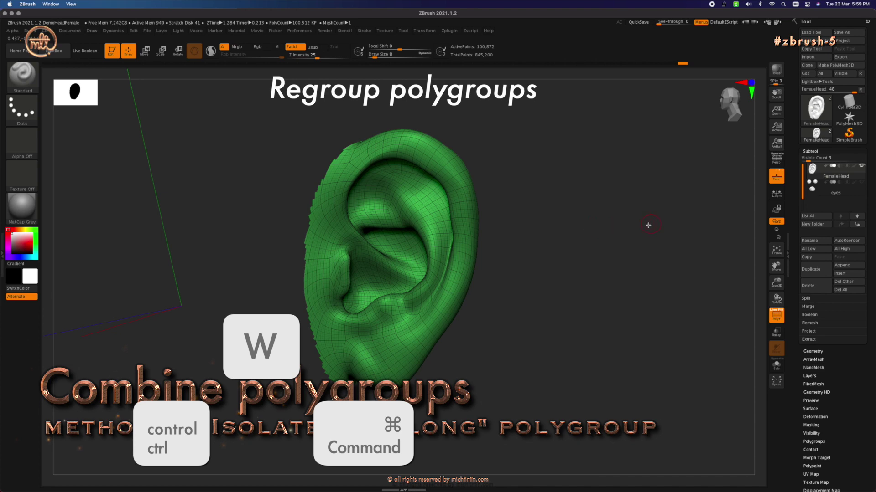
left_click(674, 233, "ctrl+shift")
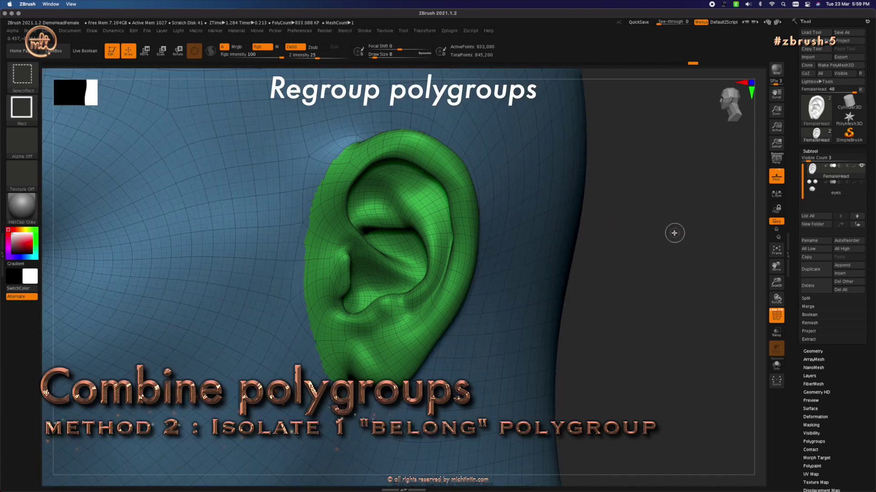
Undo the ear's regrouping and the latest visibility changes
key("ctrl+z")
key("ctrl+z")
key("ctrl+z")
key("ctrl+z")
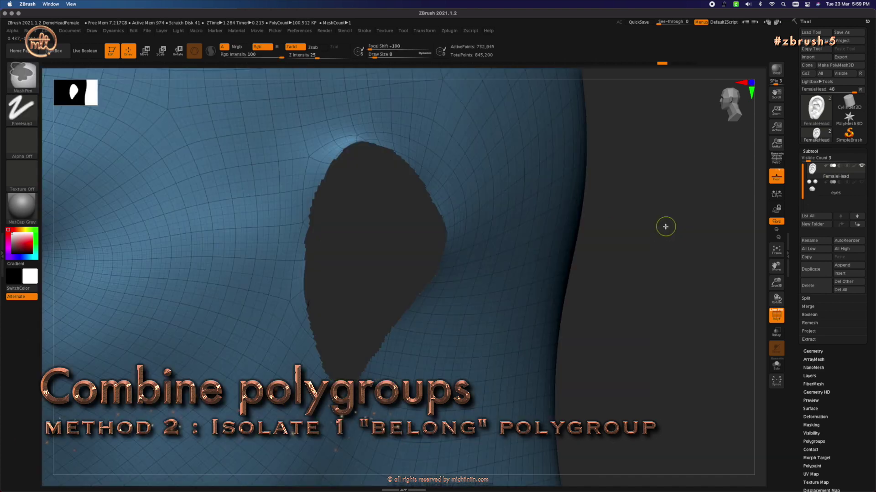
key("ctrl+z")
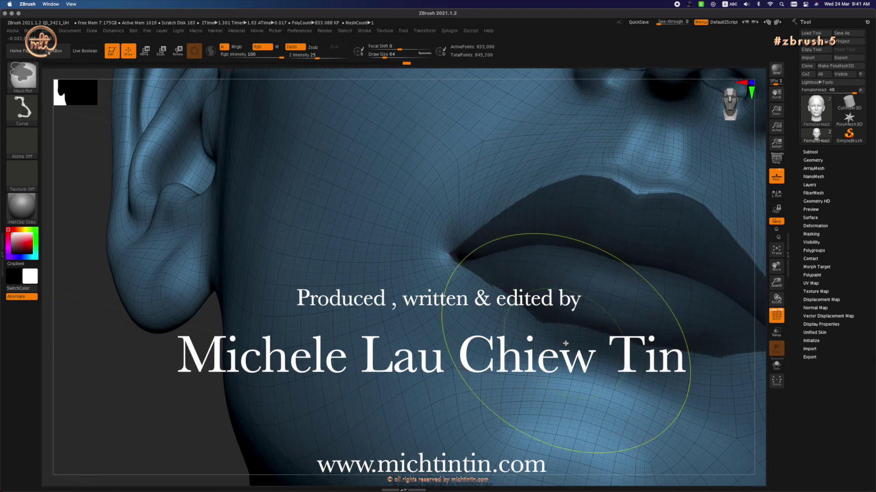
Mask the rest of the lower lip along its edge with the MaskPen and turn the masked lips into a polygroup
left_click_drag(488, 288, 442, 256)
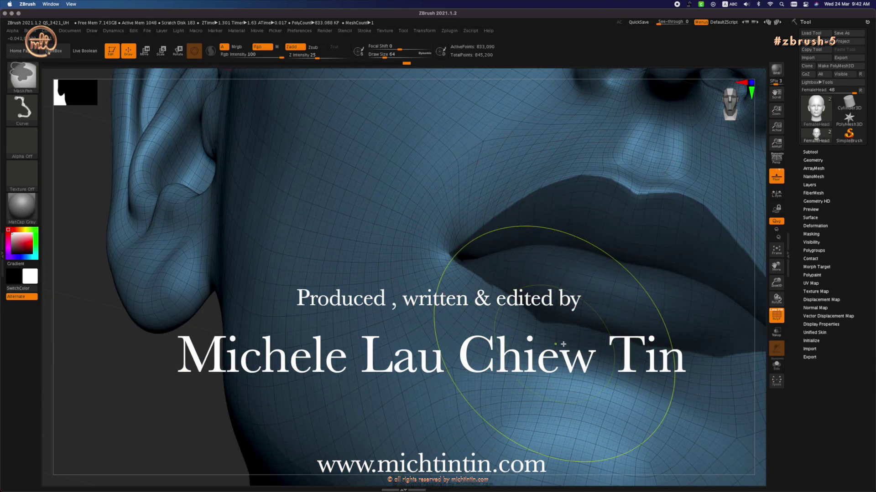
mouse_move(602, 349)
left_mouse_down("ctrl")
mouse_move(466, 291)
mouse_move(487, 289)
mouse_move(477, 276)
left_mouse_up("ctrl")
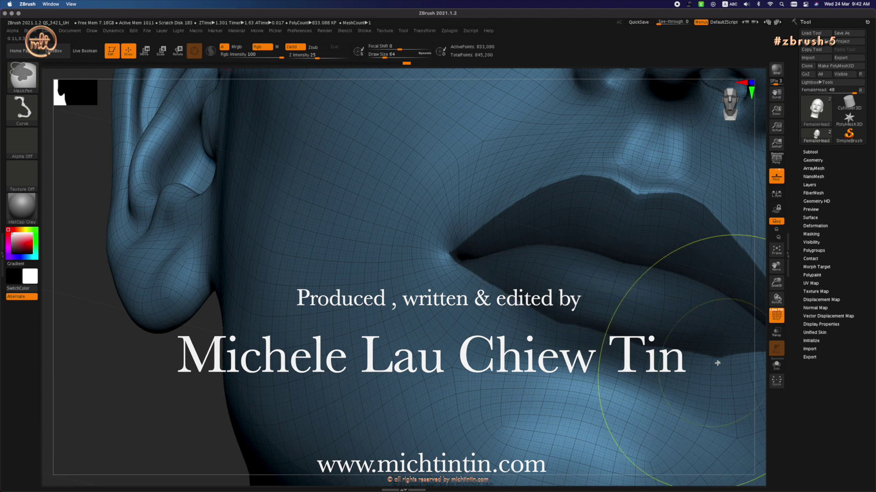
left_click_drag(717, 361, 484, 305, "ctrl")
mouse_move(633, 355)
left_mouse_down("ctrl")
mouse_move(454, 288)
mouse_move(643, 360)
mouse_move(756, 374)
left_mouse_up("ctrl")
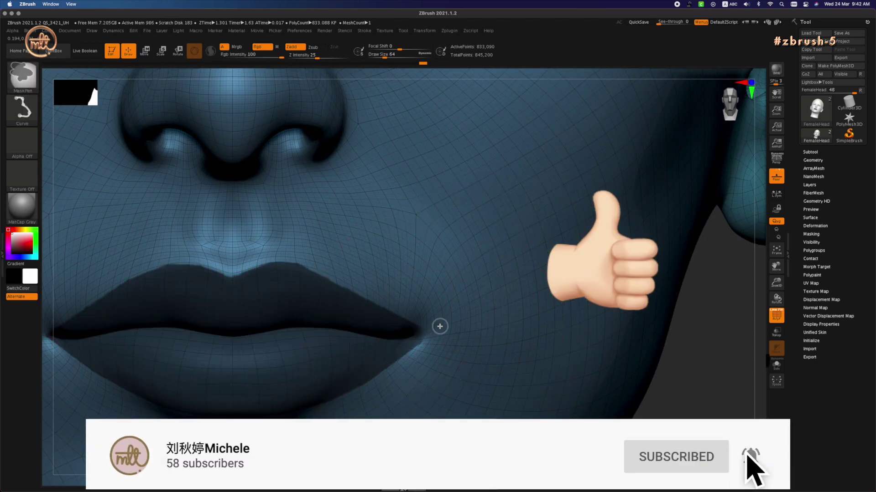
left_click_drag(439, 326, 365, 387)
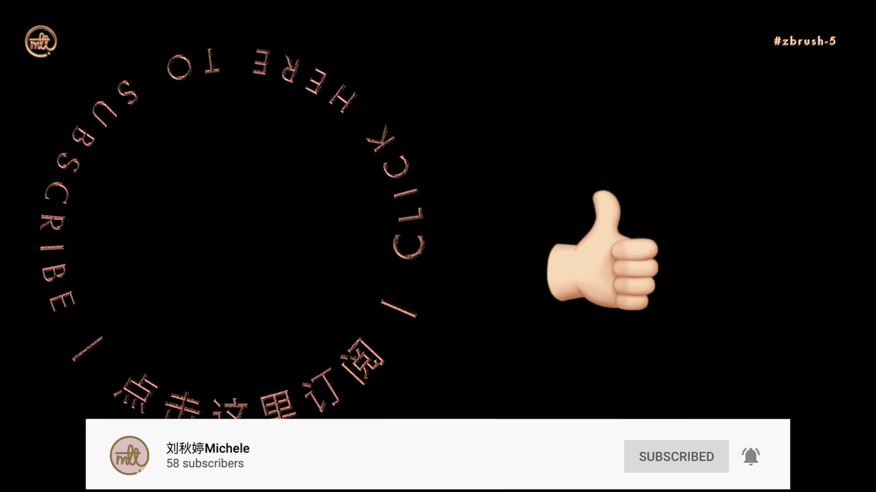